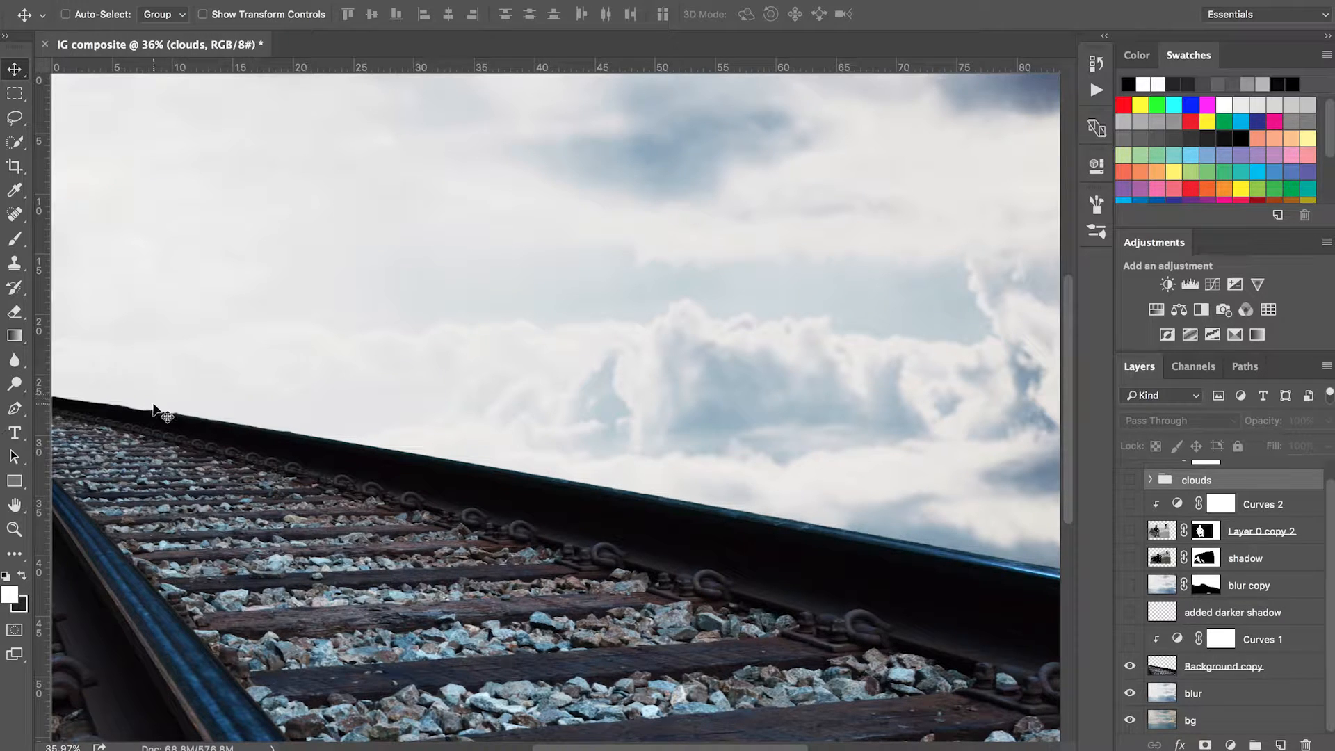
Step: Turn on the Curves 1 adjustment over the railway tracks, toggling its visibility to compare before and after
{"action": "left_click", "coordinate": [1131, 641]}
{"action": "left_click", "coordinate": [1130, 640]}
{"action": "left_click", "coordinate": [1130, 639]}
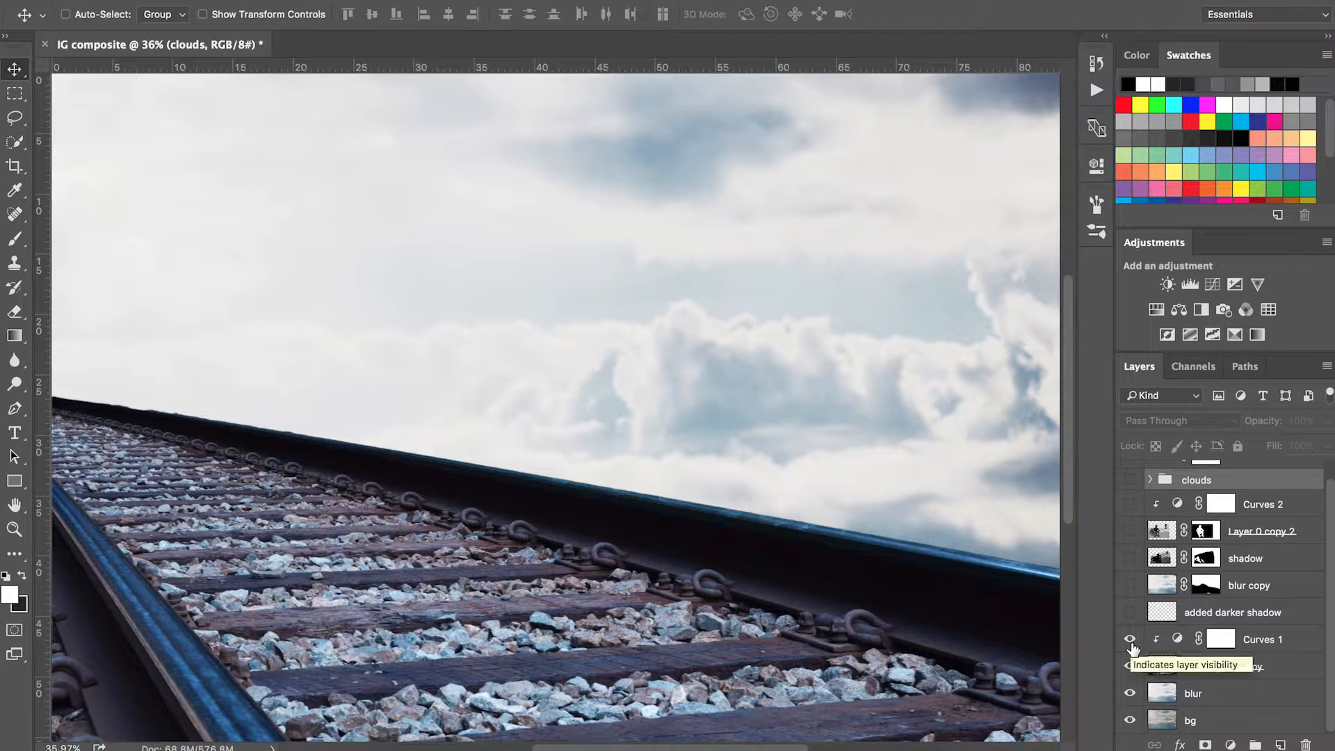
{"action": "left_click", "coordinate": [1130, 641]}
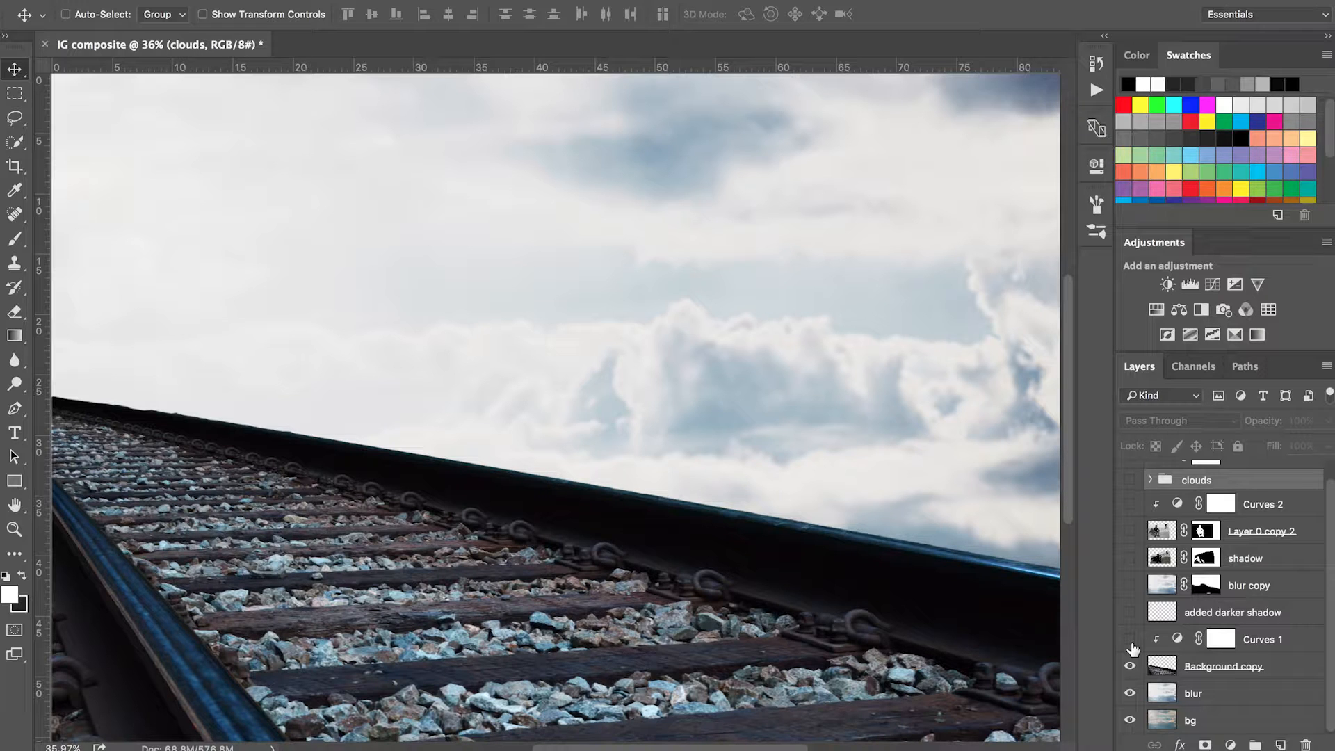
{"action": "left_click", "coordinate": [1131, 640]}
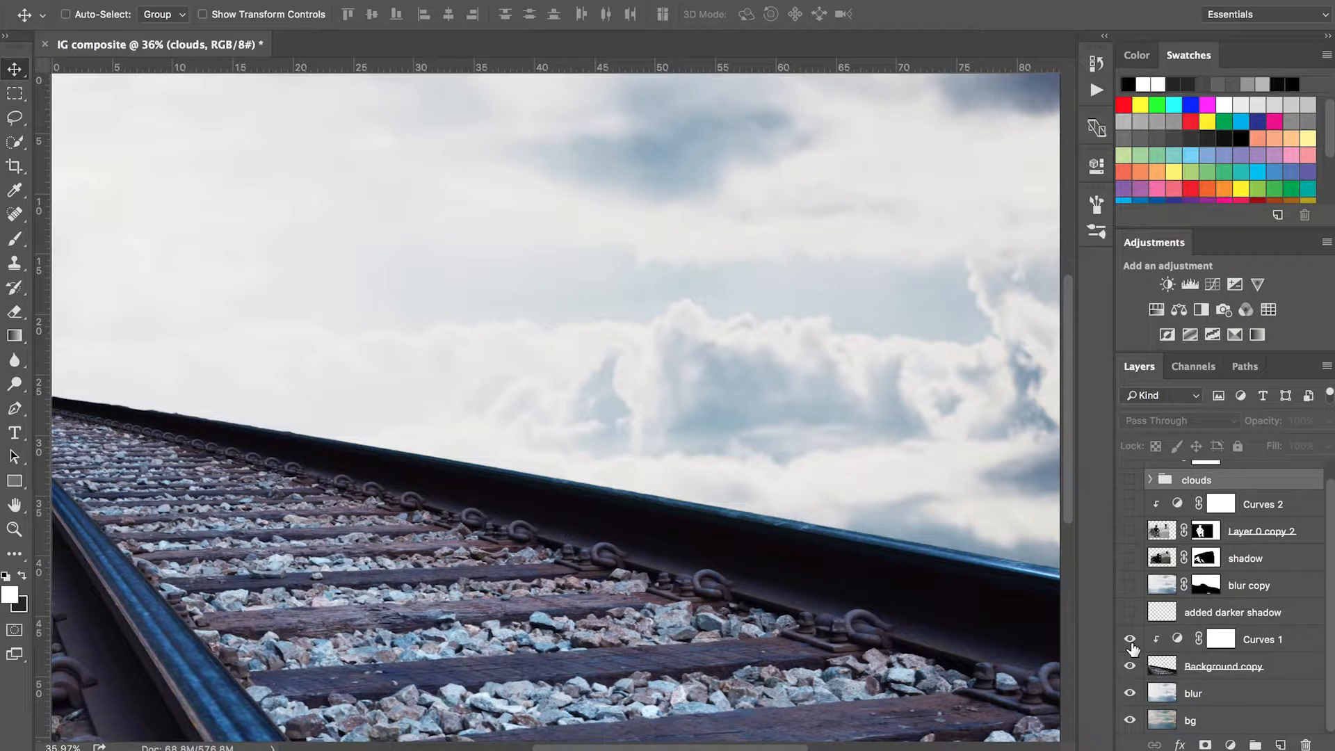
{"action": "left_click", "coordinate": [1131, 639]}
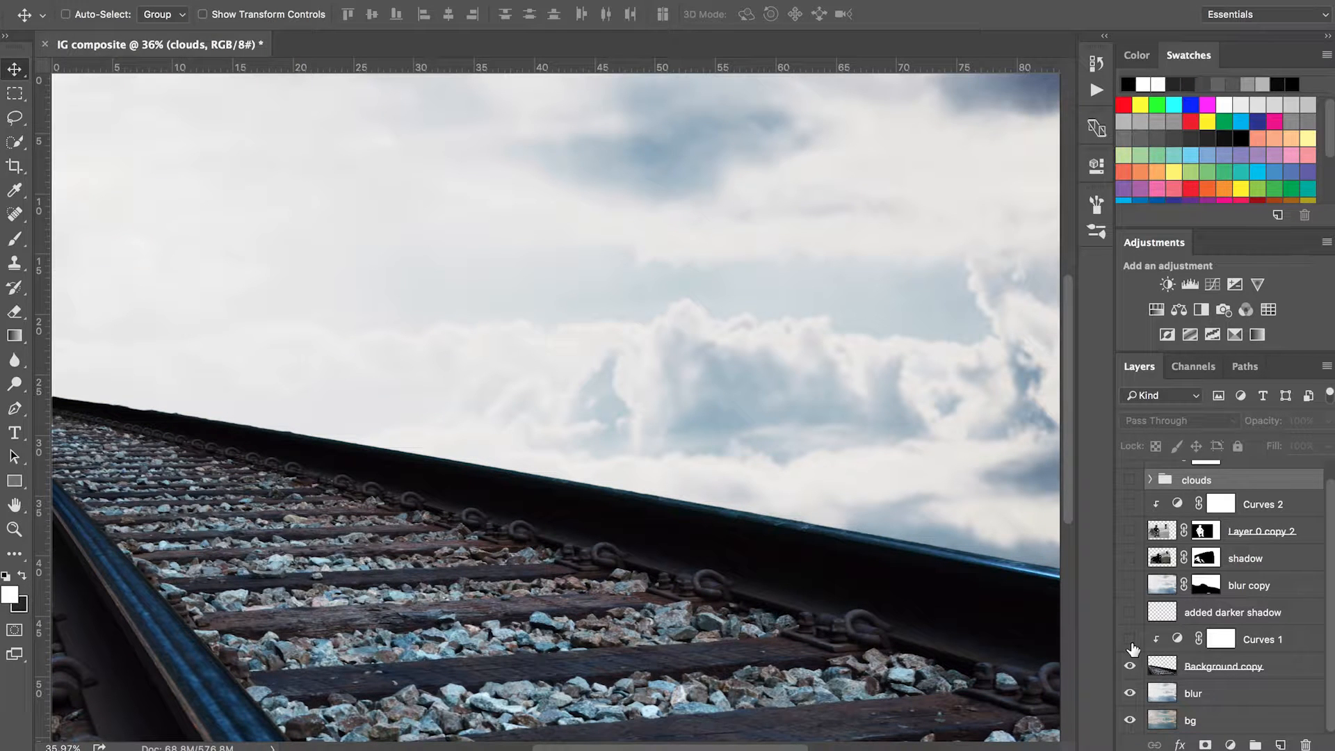
{"action": "left_click", "coordinate": [1131, 639]}
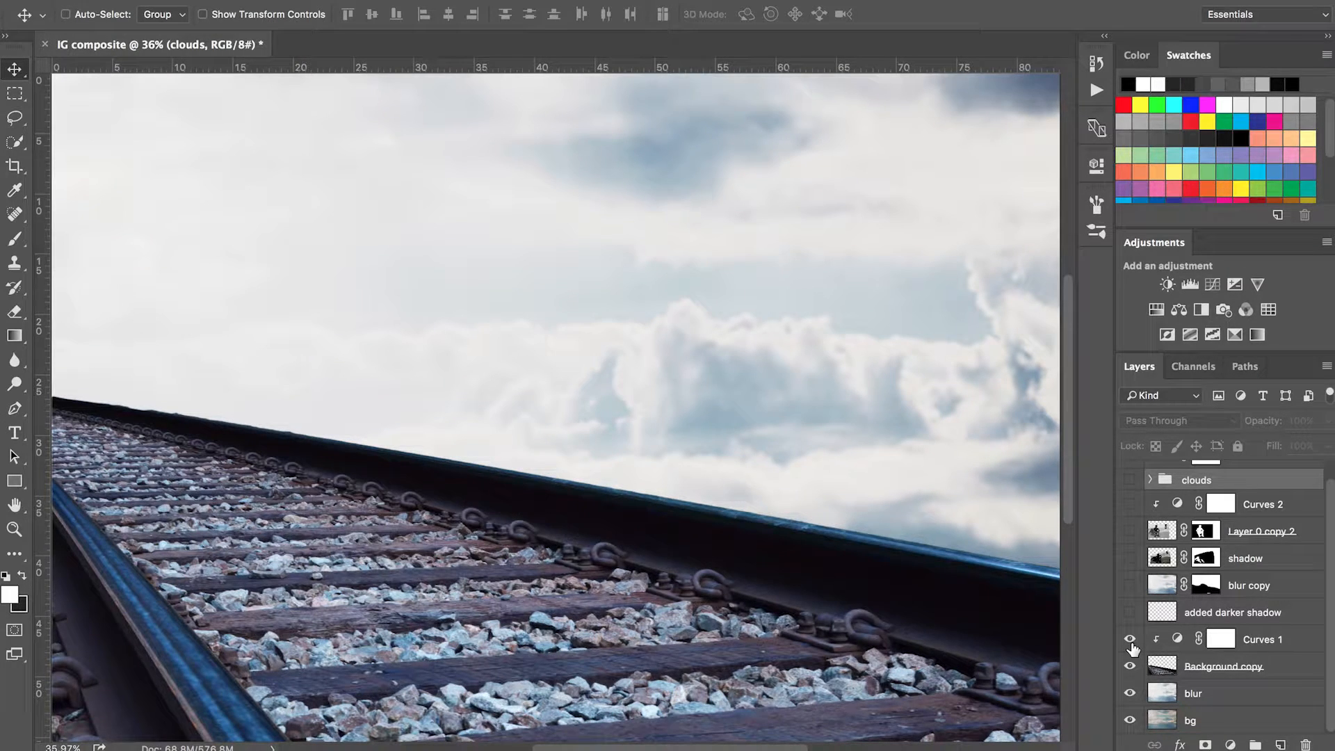
Step: Show Layer 0 copy 2 with the seated man and inspect the cut-out edges of his hair up close
{"action": "left_click", "coordinate": [1130, 531]}
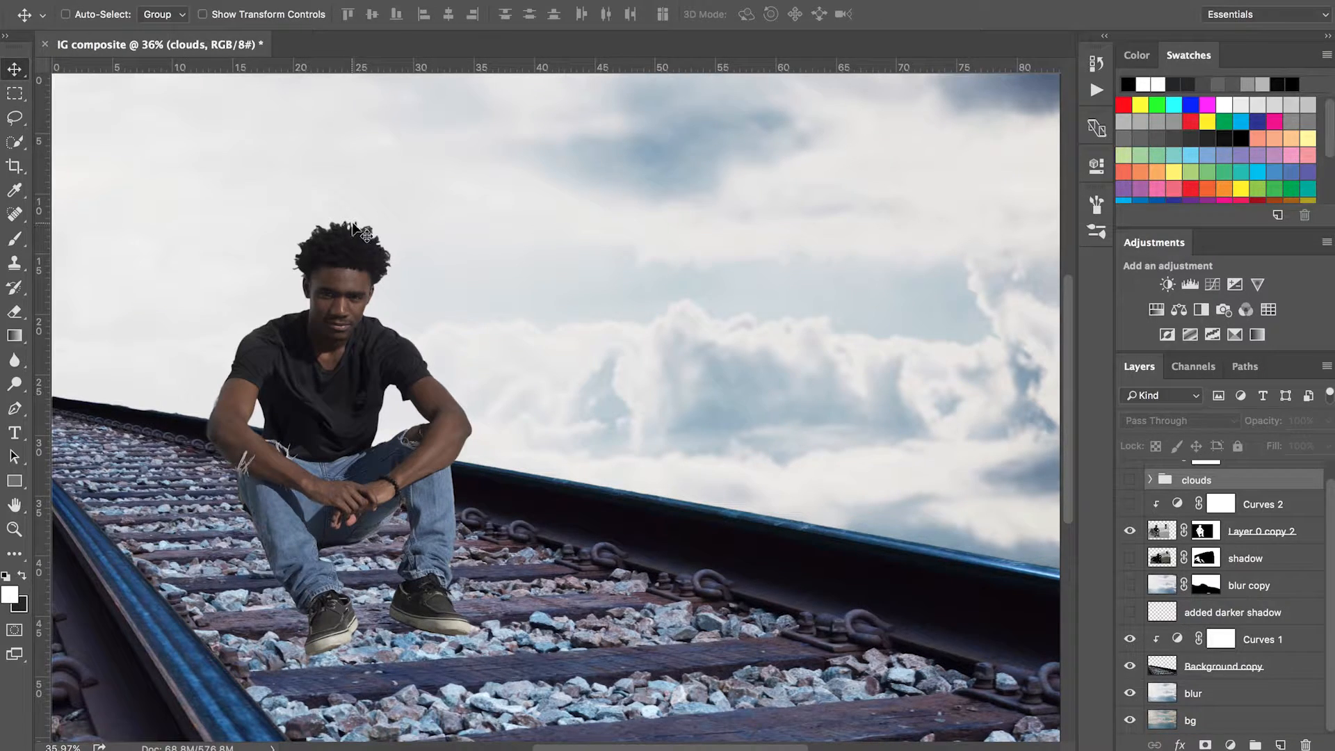
{"action": "key", "text": "ctrl+plus"}
{"action": "key", "text": "ctrl+plus"}
{"action": "key", "text": "ctrl+plus"}
{"action": "key", "text": "ctrl+plus"}
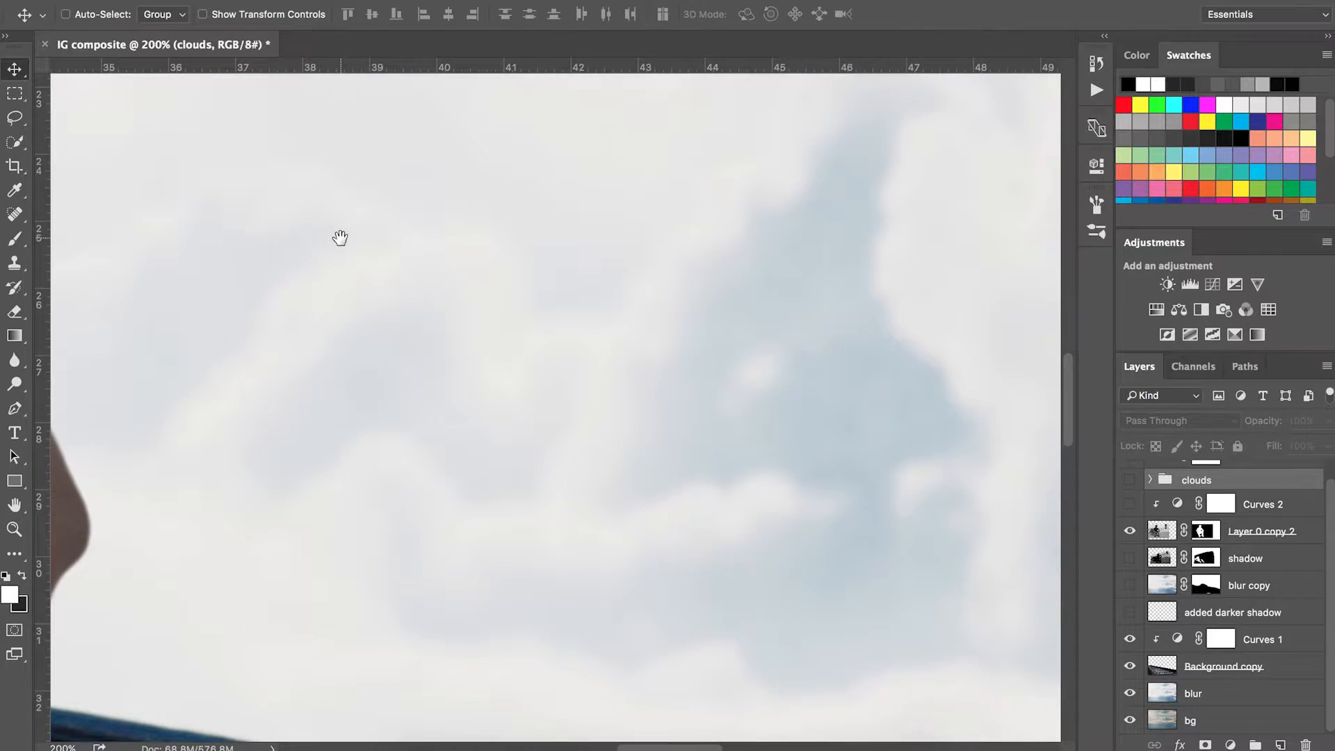
{"action": "left_click_drag", "start_coordinate": [340, 237], "coordinate": [1057, 633]}
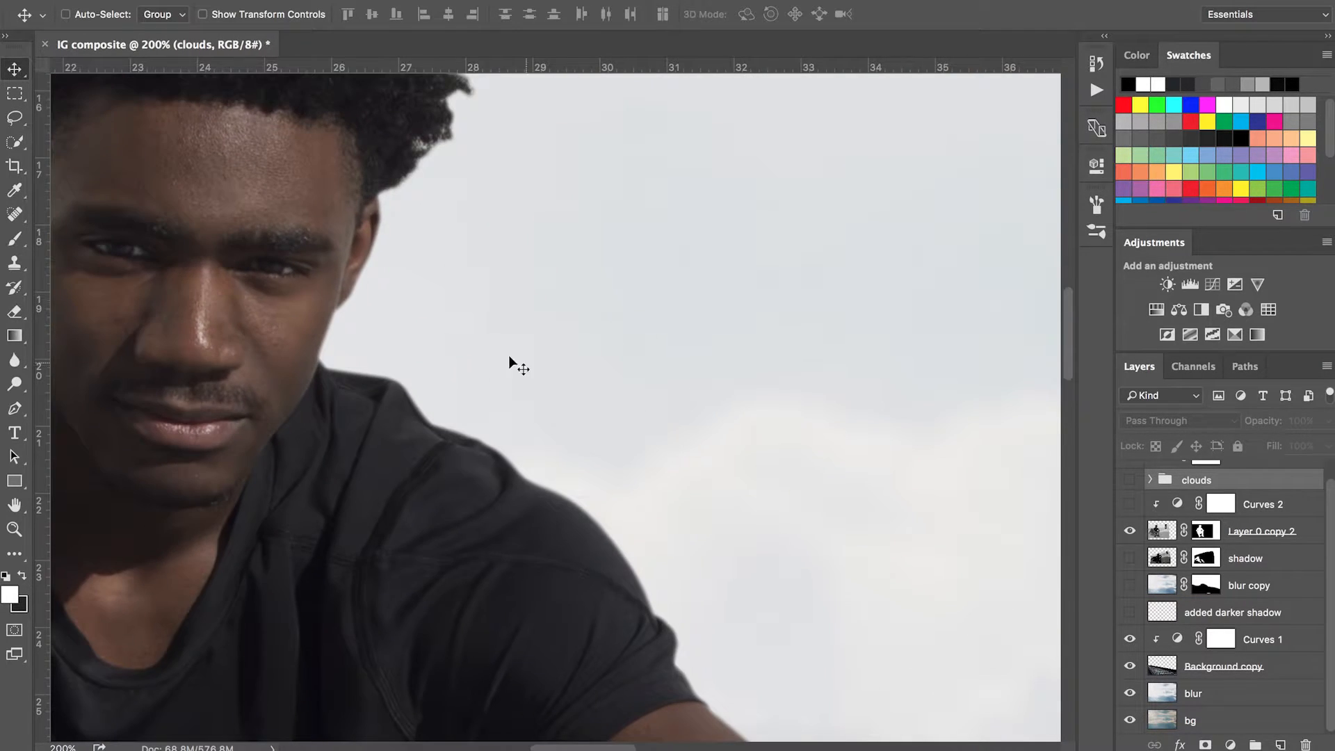
{"action": "left_click_drag", "start_coordinate": [393, 301], "coordinate": [737, 662]}
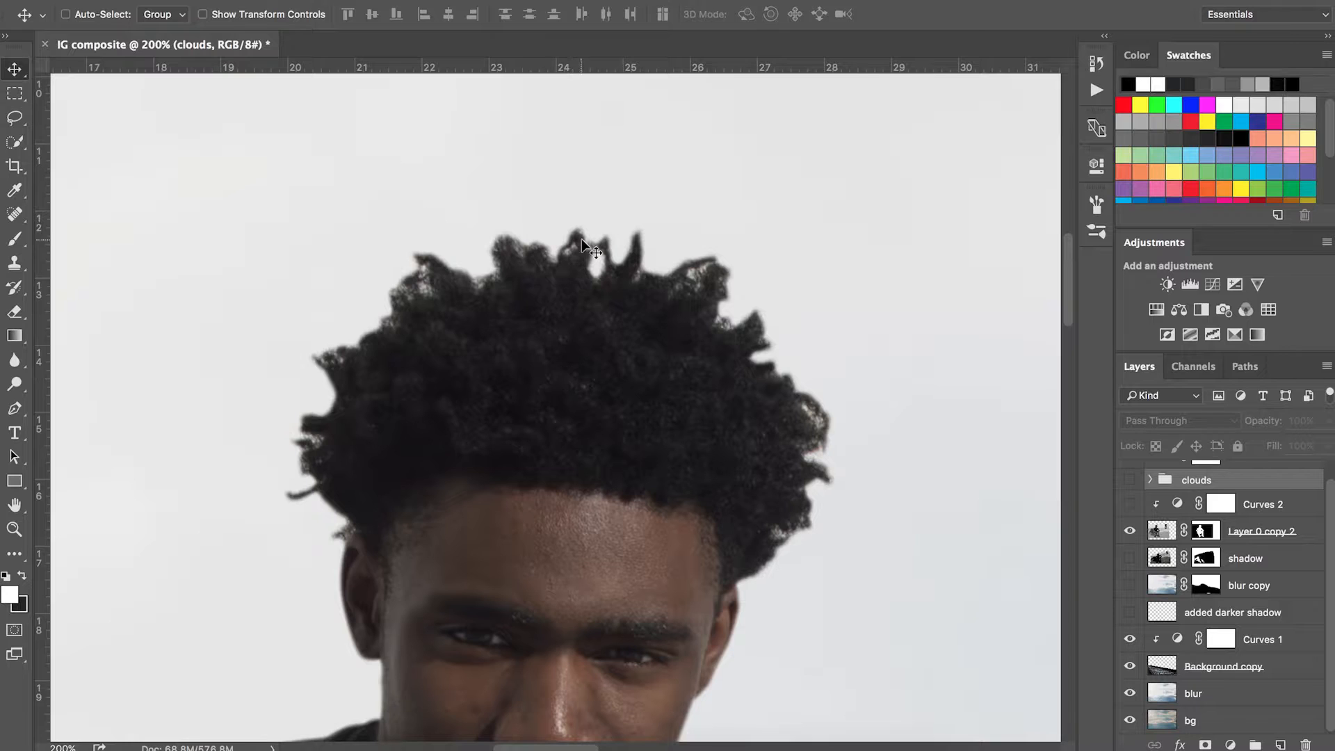
{"action": "left_click_drag", "start_coordinate": [602, 390], "coordinate": [661, 487]}
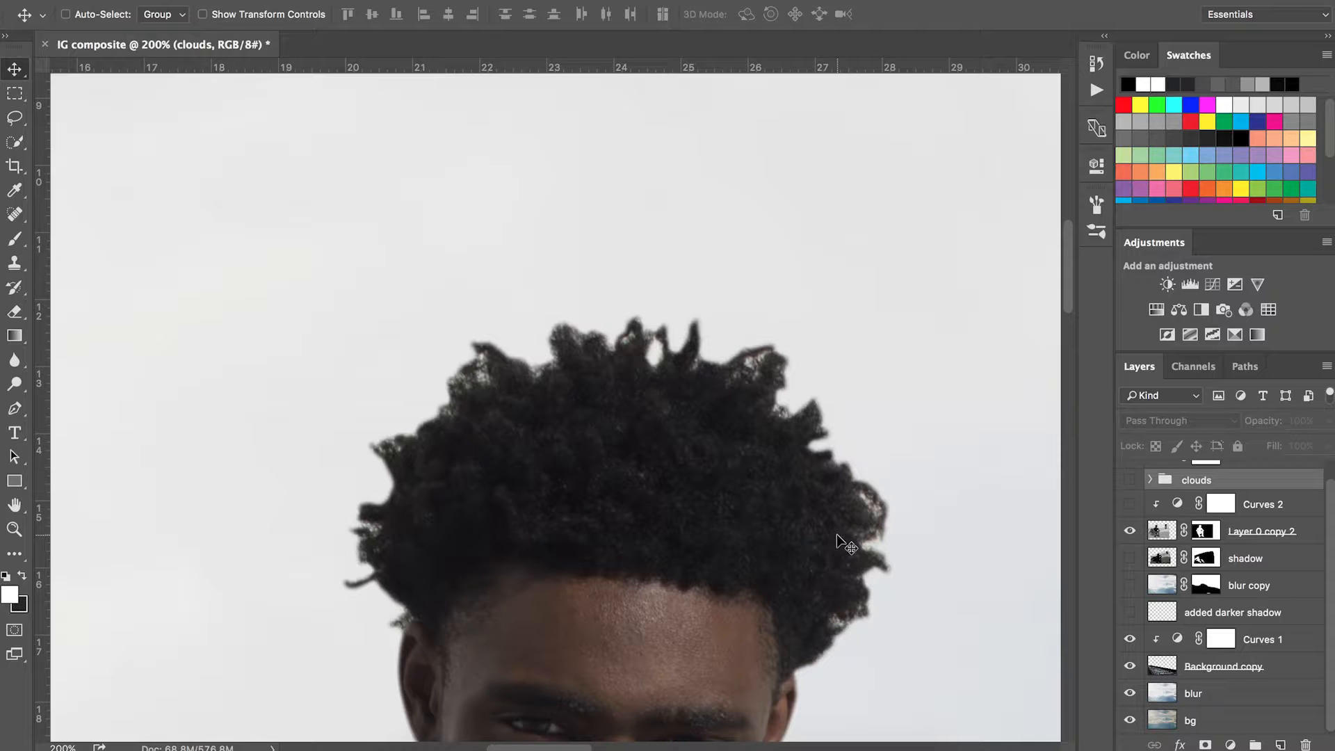
{"action": "key", "text": "ctrl+0"}
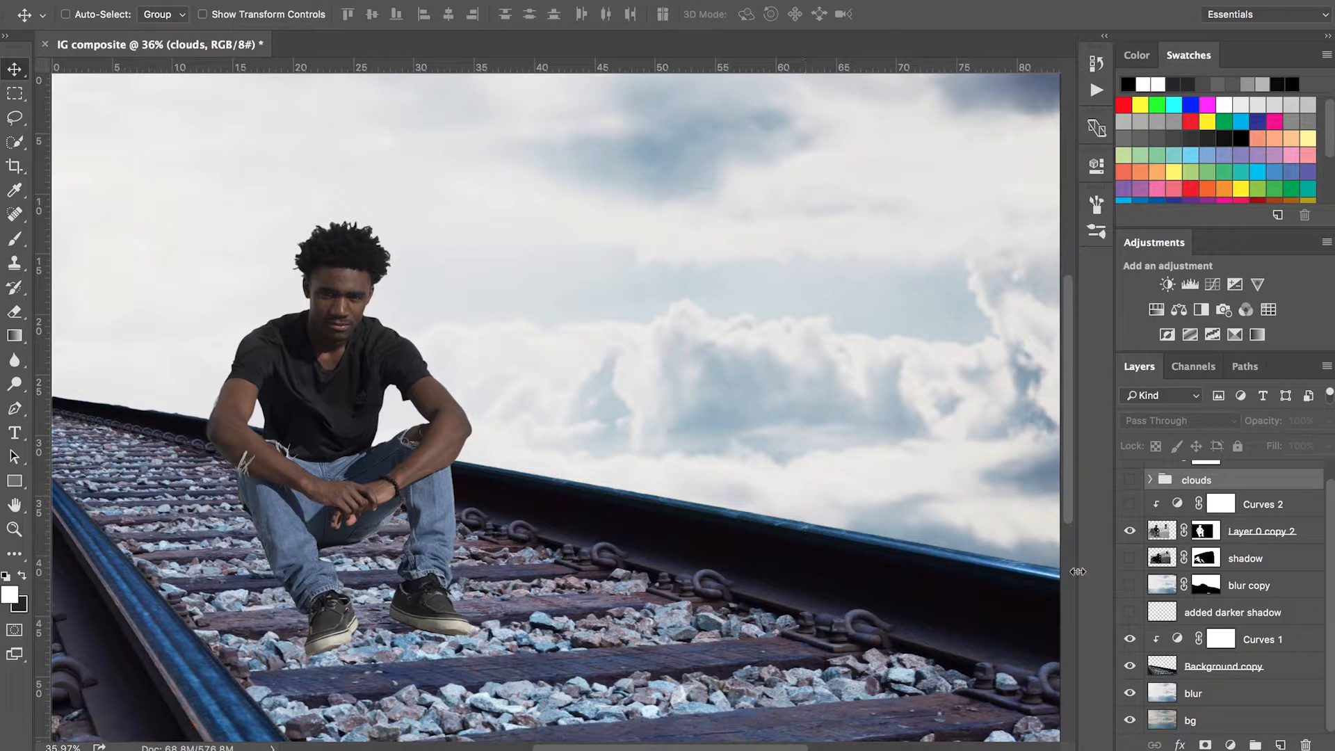
Step: Show the shadow layer, checking it with the man briefly hidden, and show and select the blur copy layer
{"action": "left_click", "coordinate": [1130, 559]}
{"action": "left_click", "coordinate": [1130, 532]}
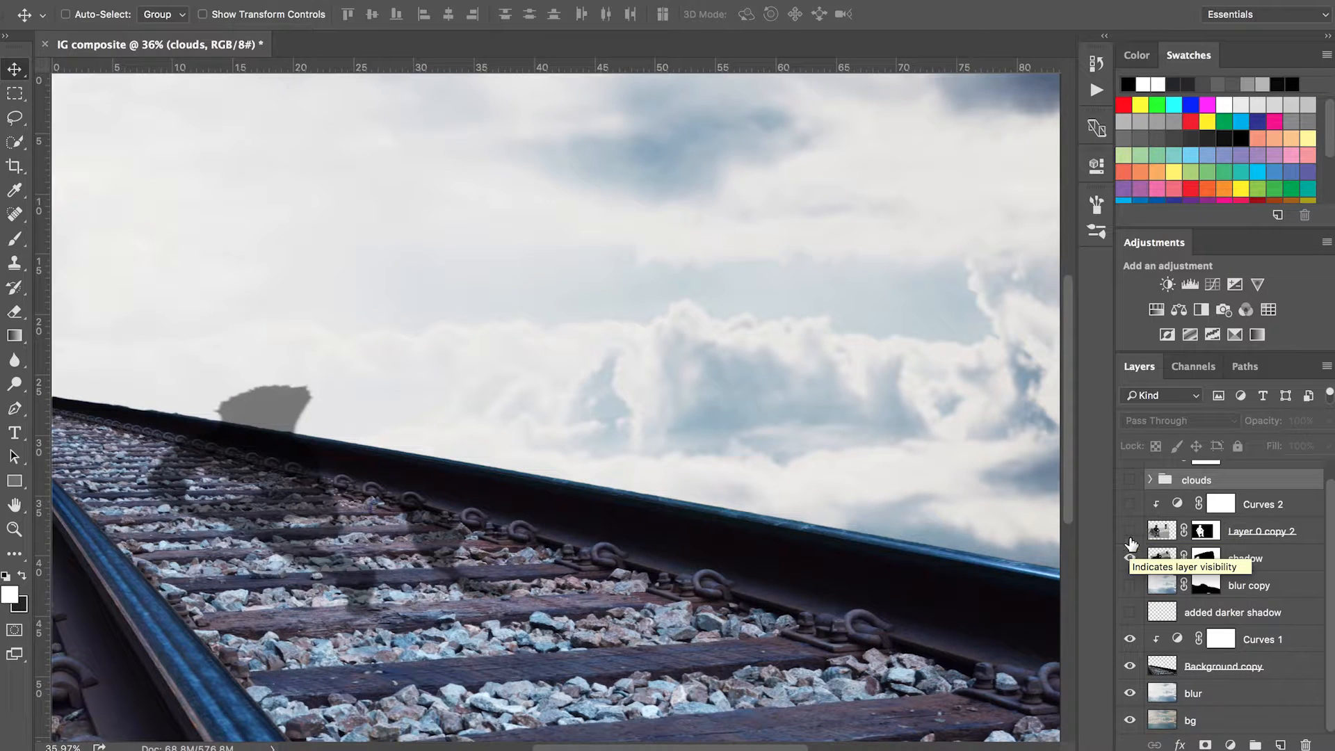
{"action": "left_click", "coordinate": [1130, 532]}
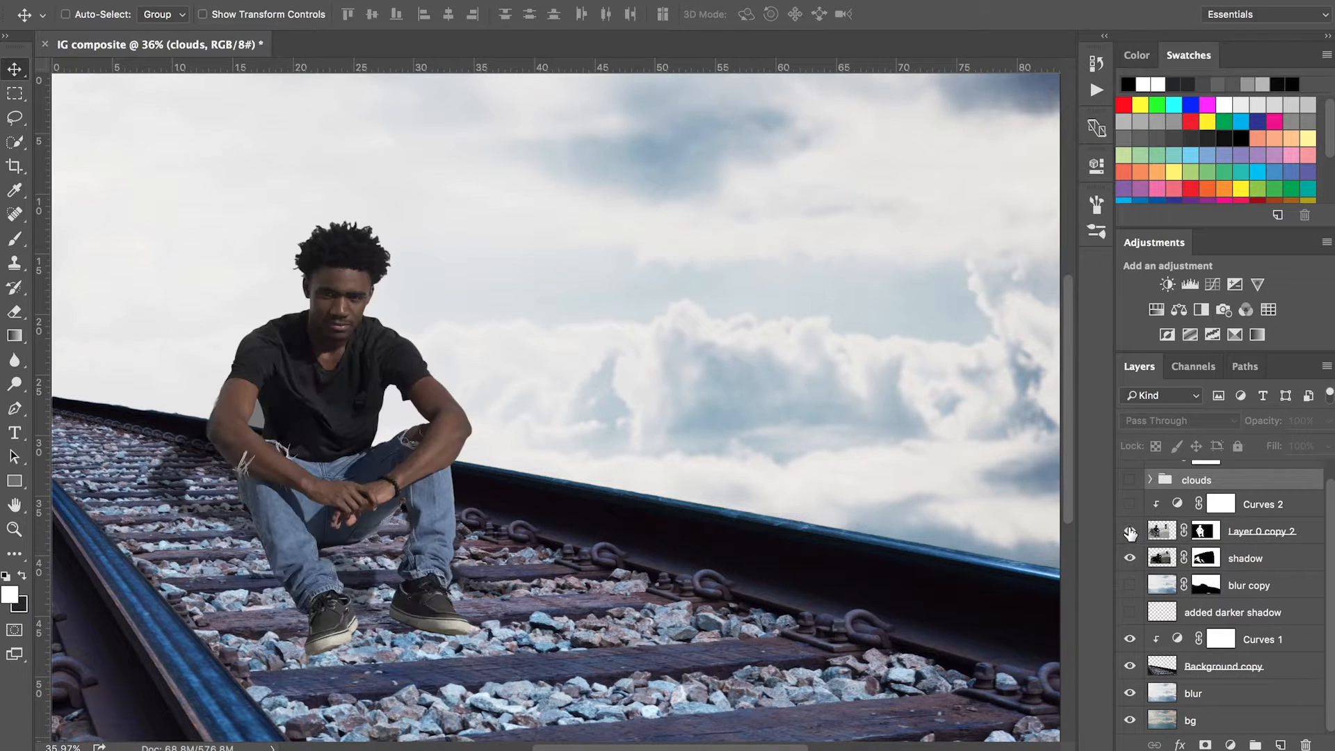
{"action": "left_click", "coordinate": [1248, 561]}
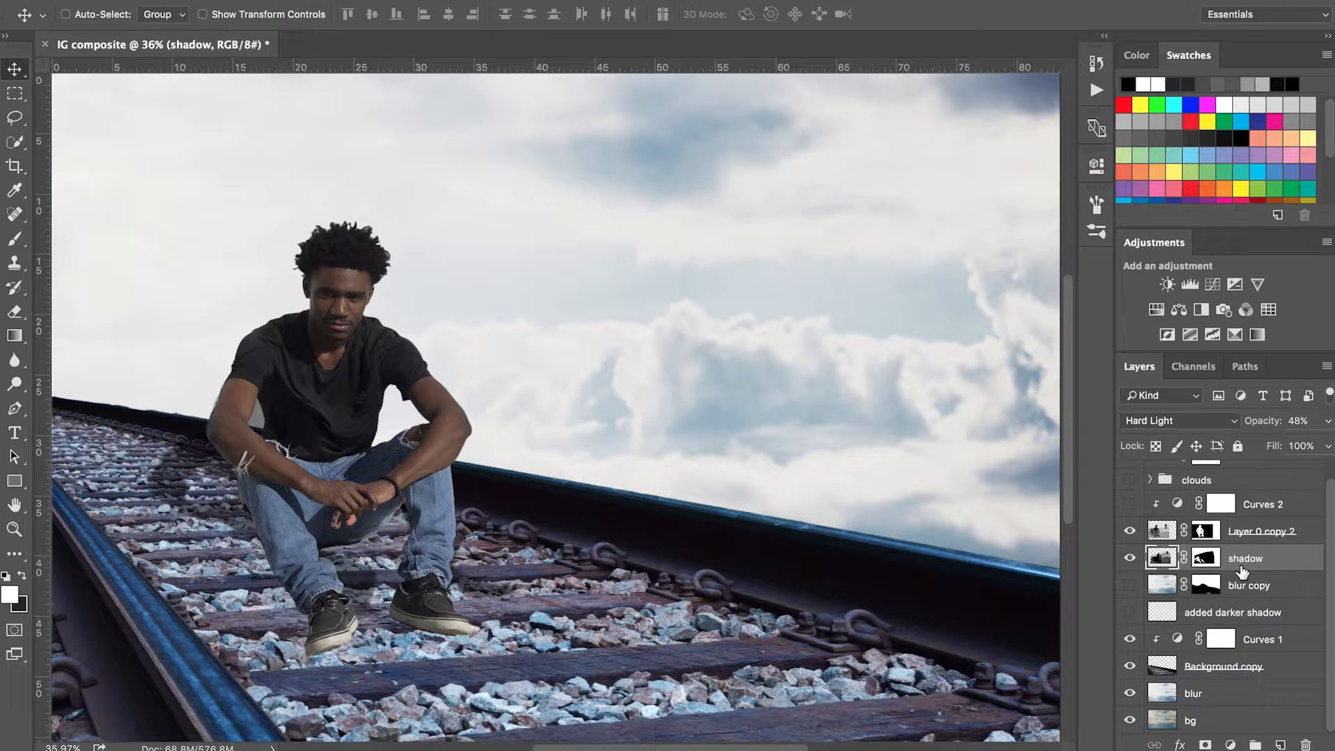
{"action": "left_click", "coordinate": [1128, 586]}
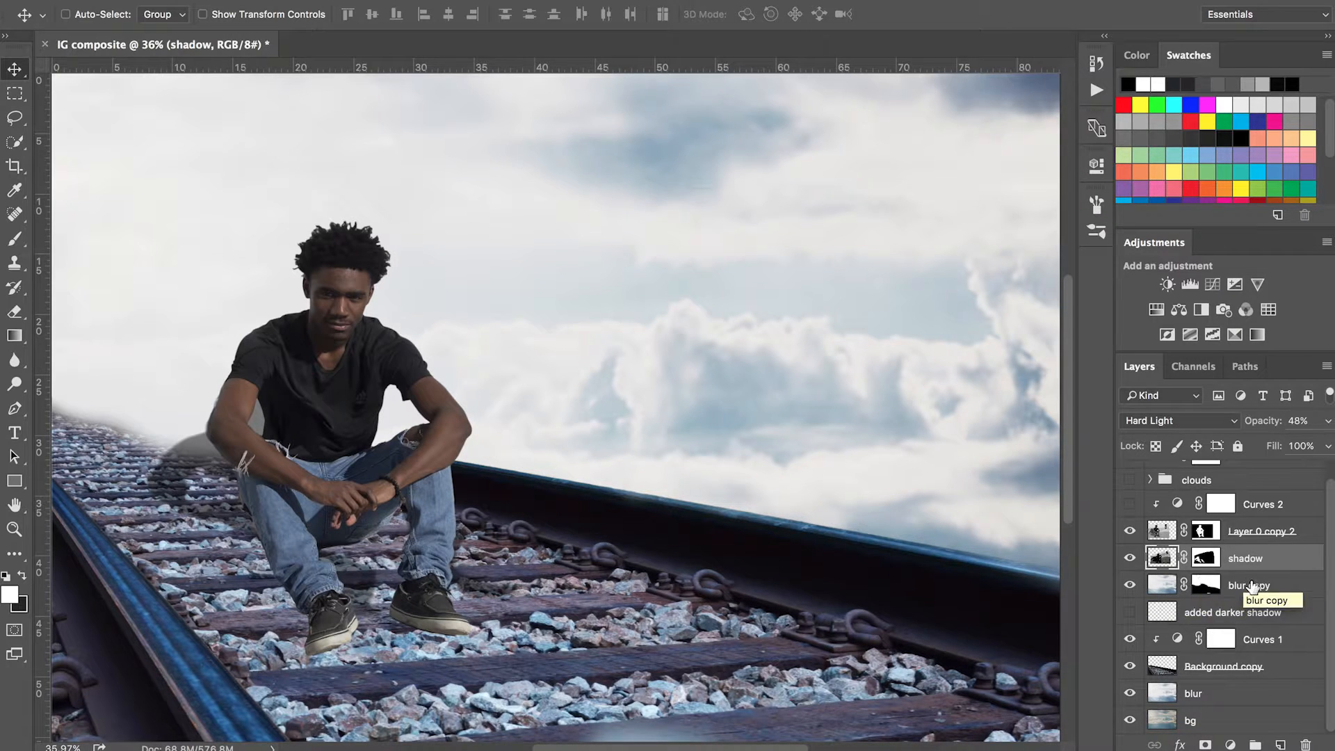
{"action": "left_click", "coordinate": [1163, 585]}
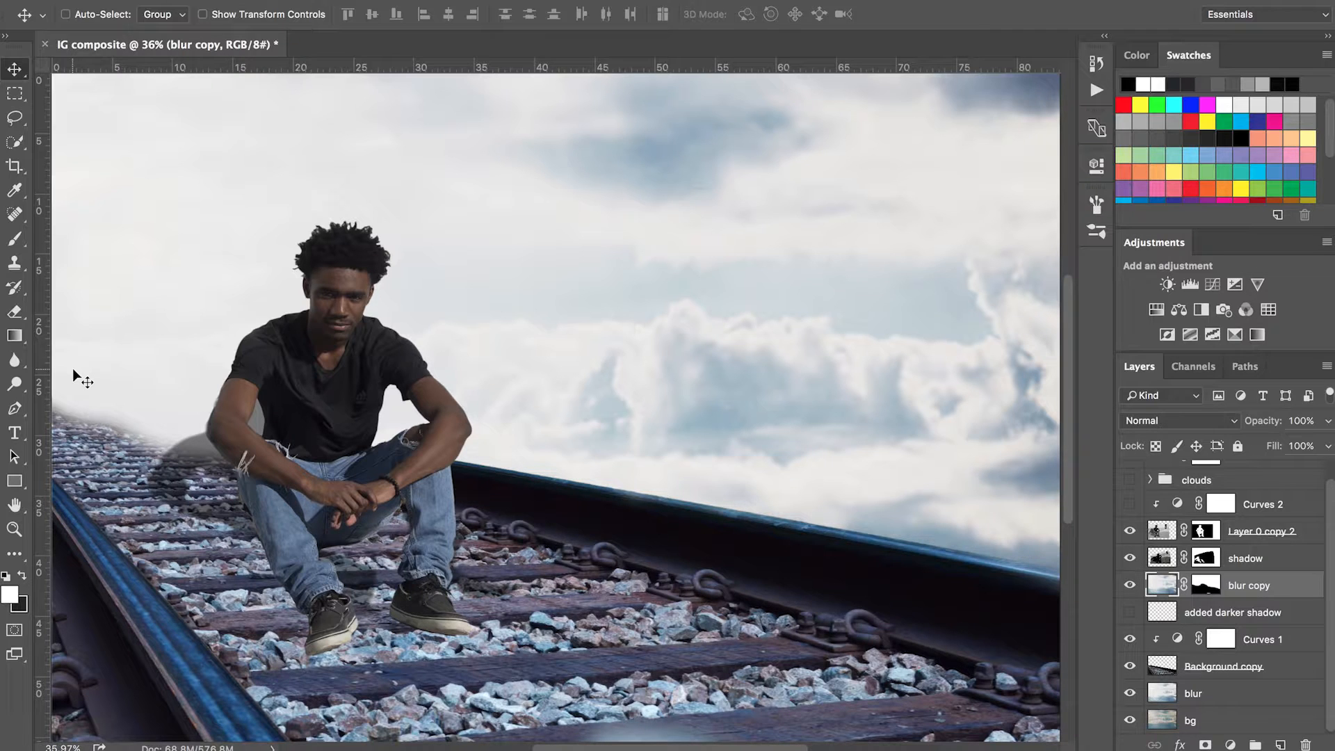
Step: Turn on the added darker shadow layer, toggling its visibility repeatedly to compare before and after
{"action": "left_click", "coordinate": [1130, 613]}
{"action": "left_click", "coordinate": [1130, 613]}
{"action": "left_click", "coordinate": [1130, 613]}
{"action": "left_click", "coordinate": [1130, 614]}
{"action": "left_click", "coordinate": [1130, 614]}
{"action": "left_click", "coordinate": [1130, 614]}
{"action": "left_click", "coordinate": [1130, 614]}
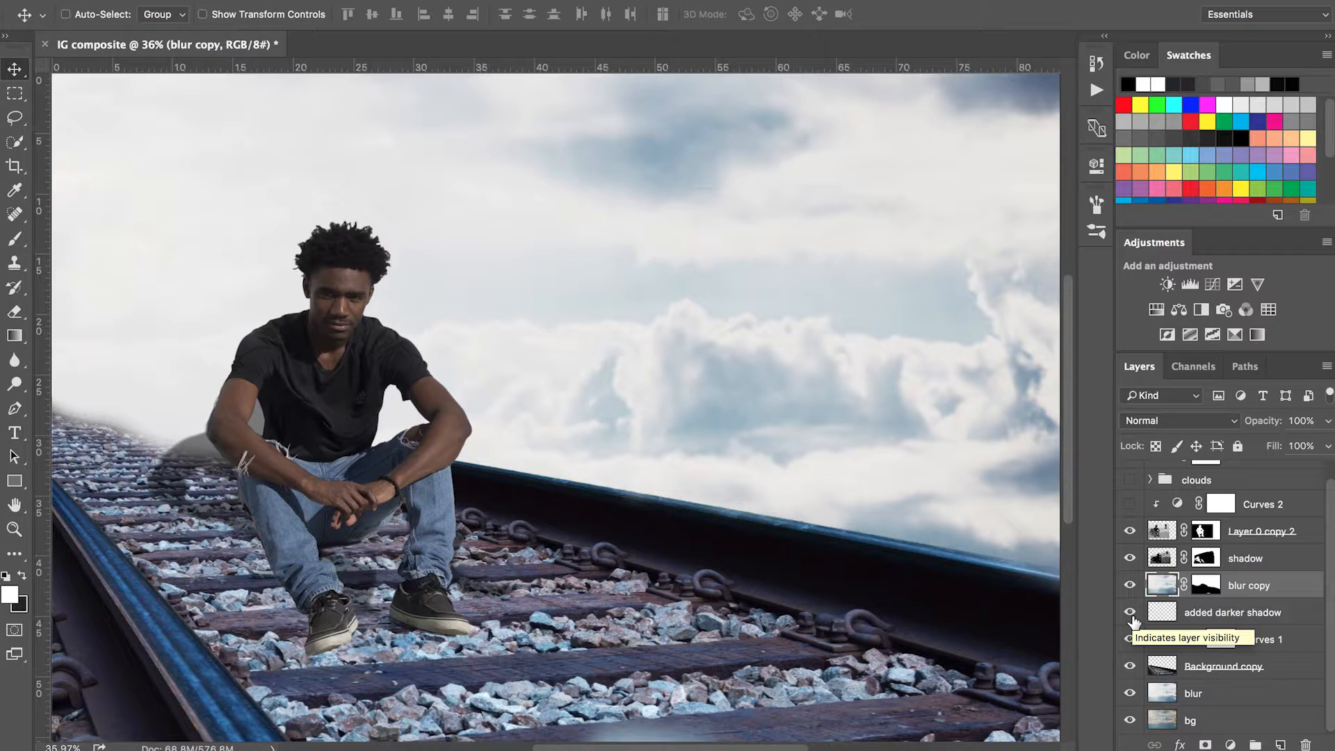
{"action": "left_click", "coordinate": [1131, 614]}
{"action": "left_click", "coordinate": [1131, 614]}
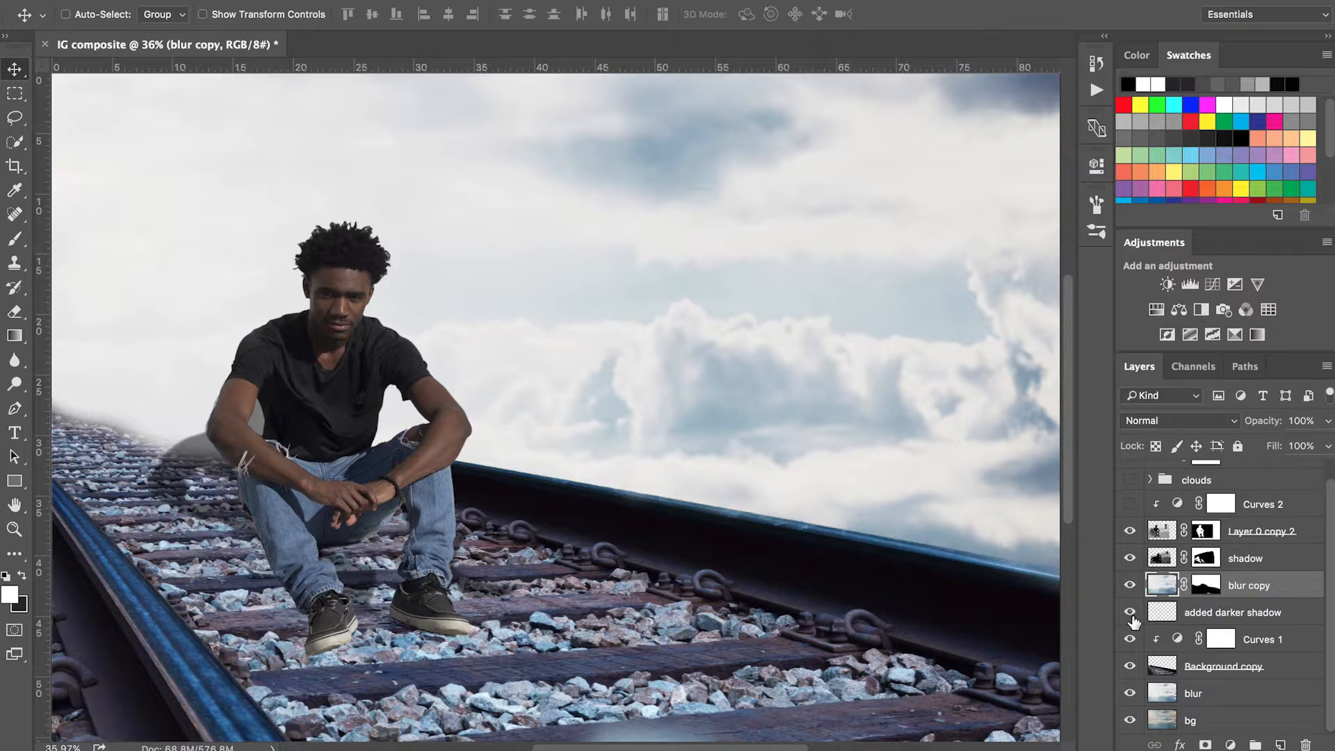
Step: Show the Curves 2 adjustment and the clouds group, and expand the group to list its layers
{"action": "scroll", "coordinate": [1329, 591], "scroll_direction": "up", "scroll_amount": 1}
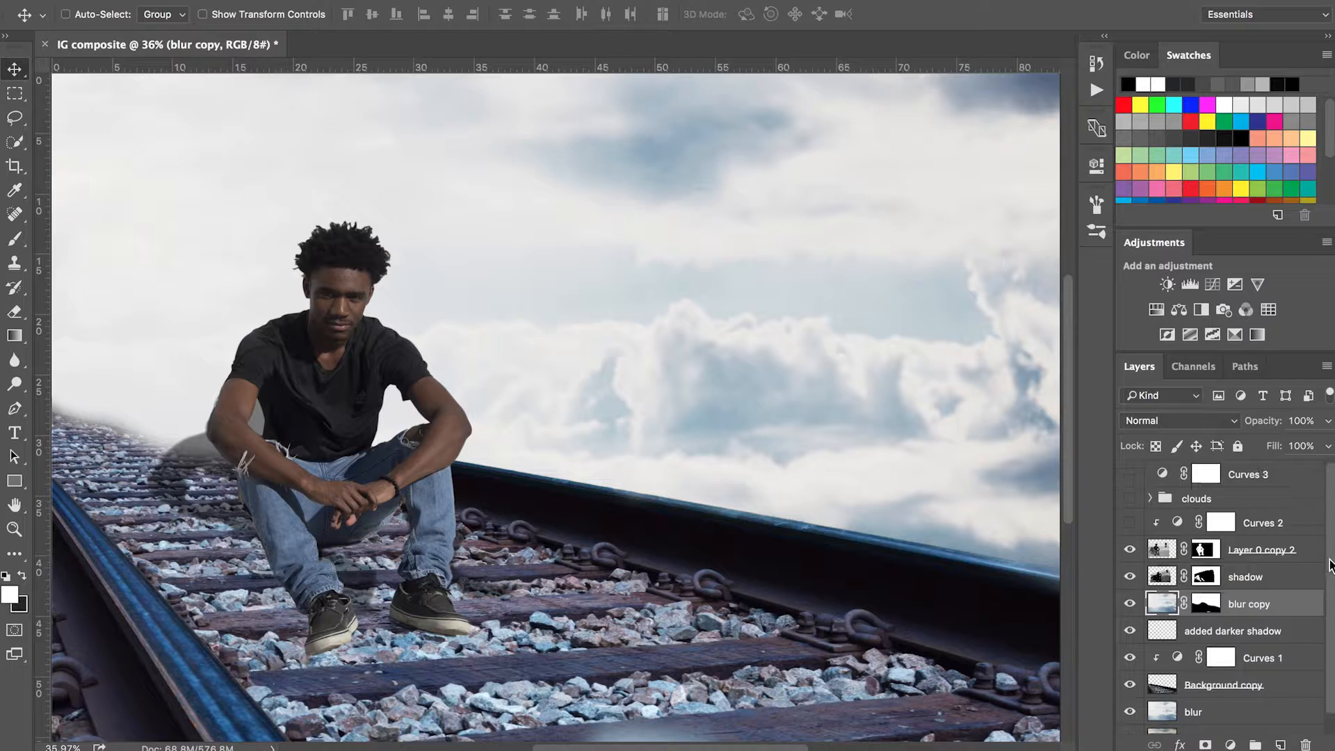
{"action": "left_click", "coordinate": [1129, 523]}
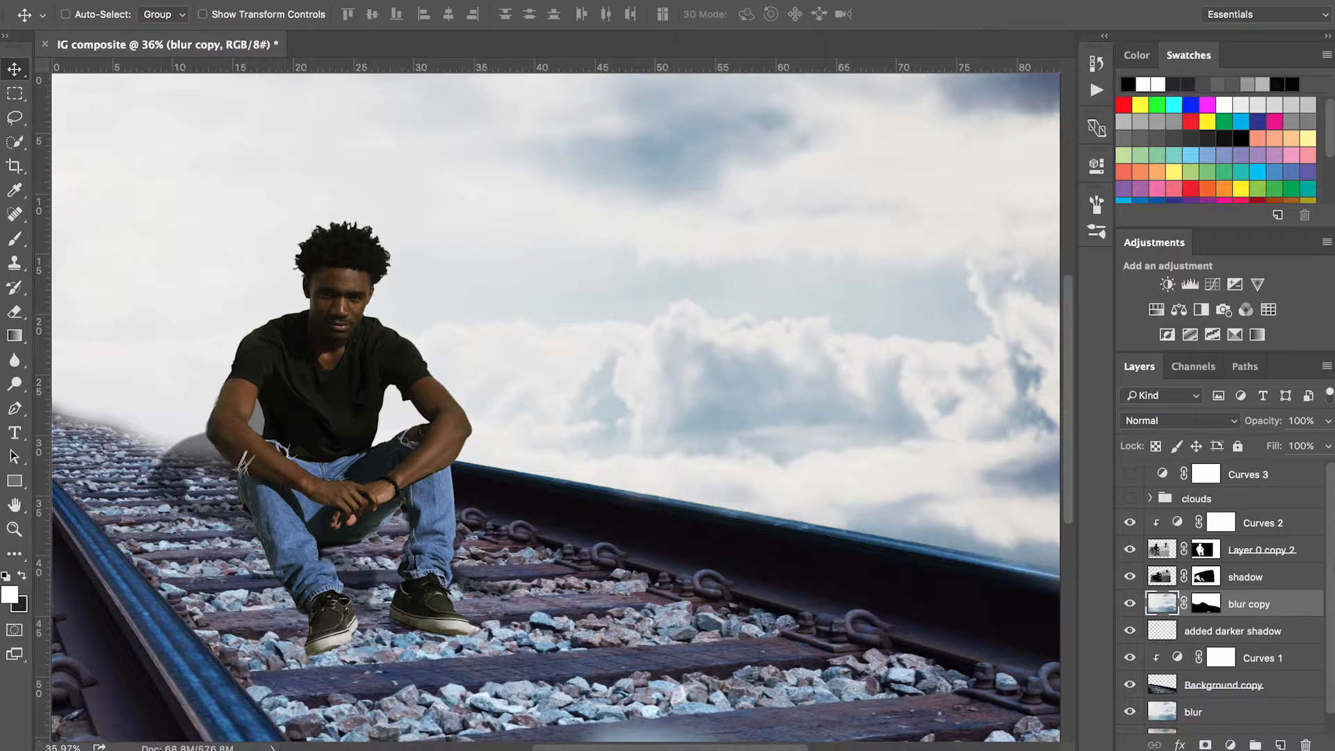
{"action": "left_click", "coordinate": [1130, 499]}
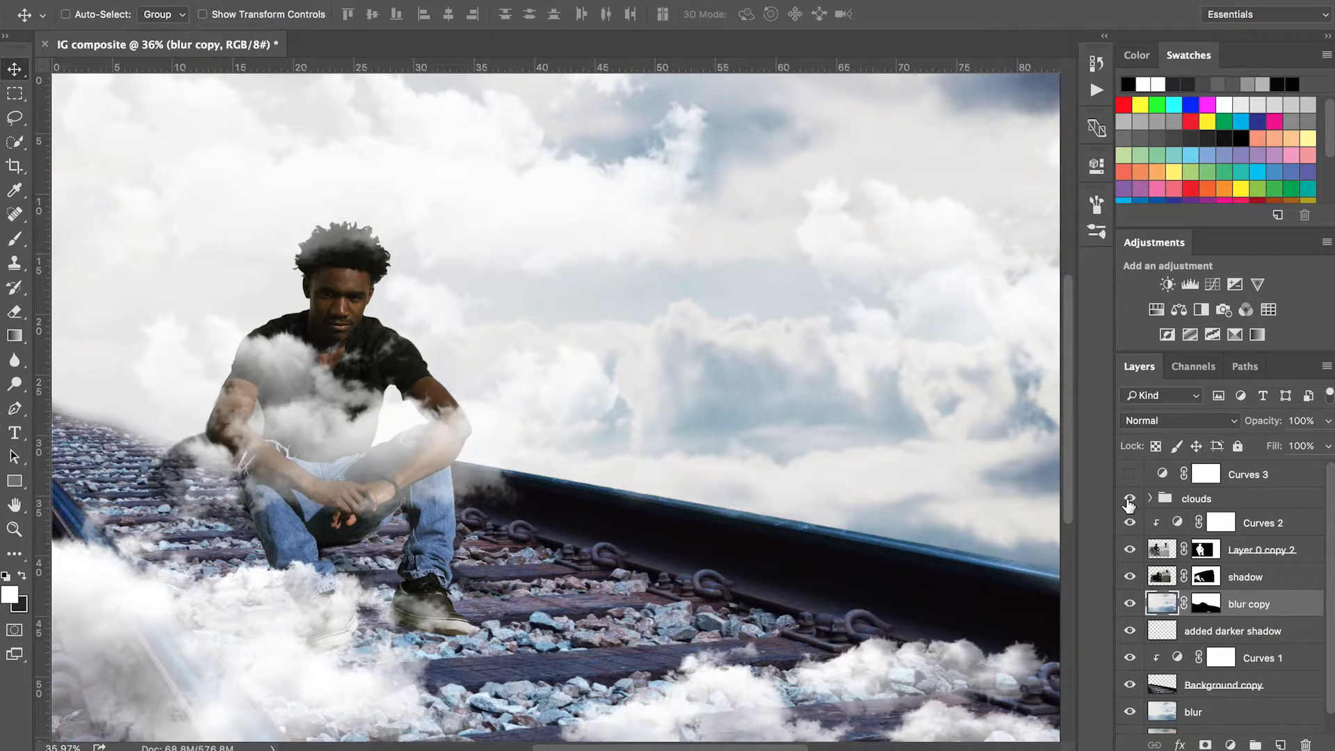
{"action": "left_click", "coordinate": [1151, 500]}
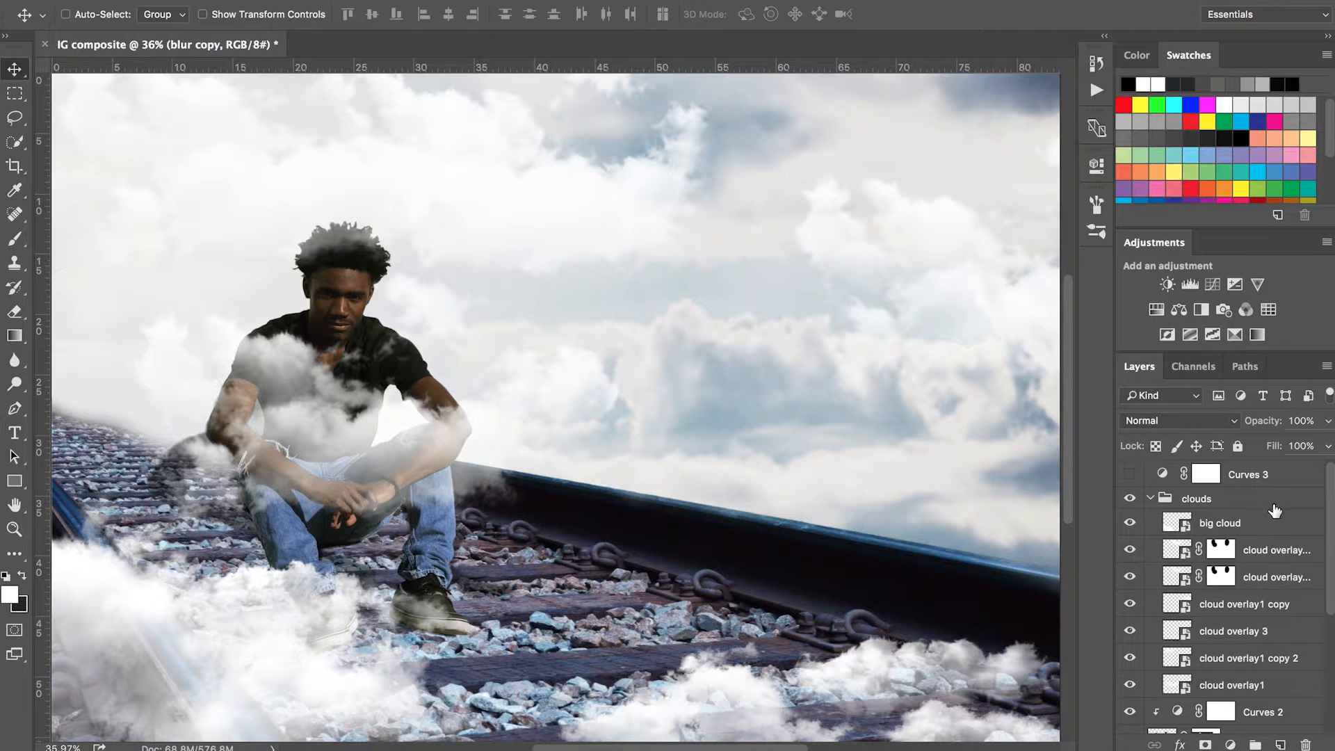
Step: Review the clouds group by hiding its upper layers and revealing them one by one from cloud overlay 3 up to big cloud
{"action": "scroll", "coordinate": [1332, 521], "scroll_direction": "down", "scroll_amount": 1}
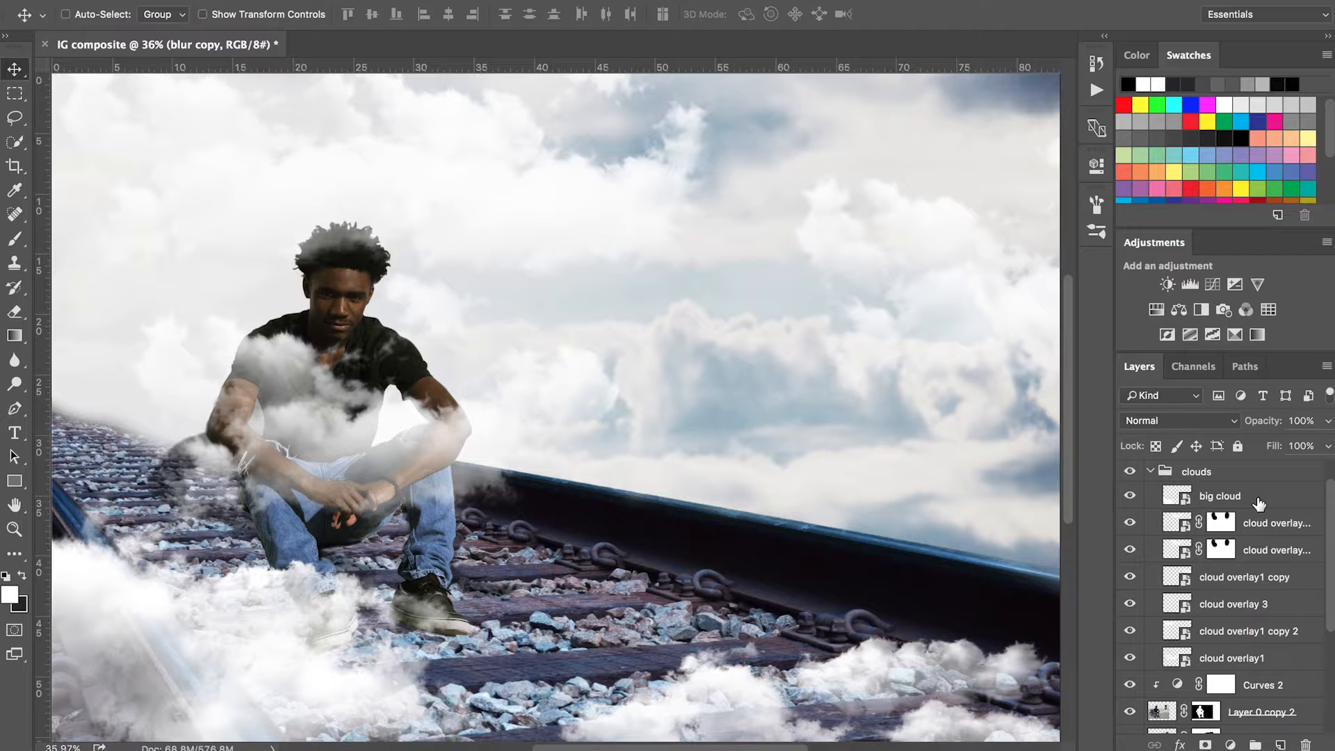
{"action": "left_click", "coordinate": [1255, 502]}
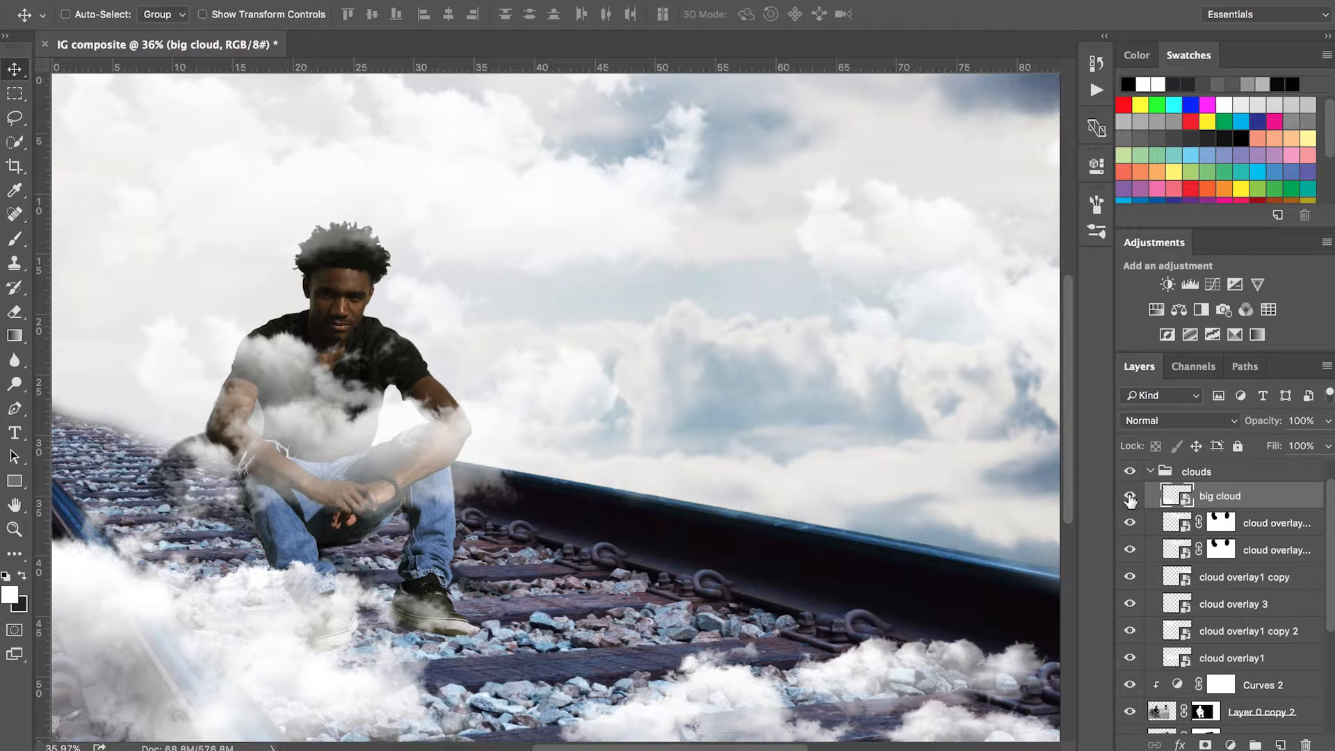
{"action": "left_click", "coordinate": [1130, 522]}
{"action": "left_click_drag", "start_coordinate": [1131, 496], "coordinate": [1126, 632]}
{"action": "left_click", "coordinate": [1127, 632]}
{"action": "left_click", "coordinate": [1244, 660]}
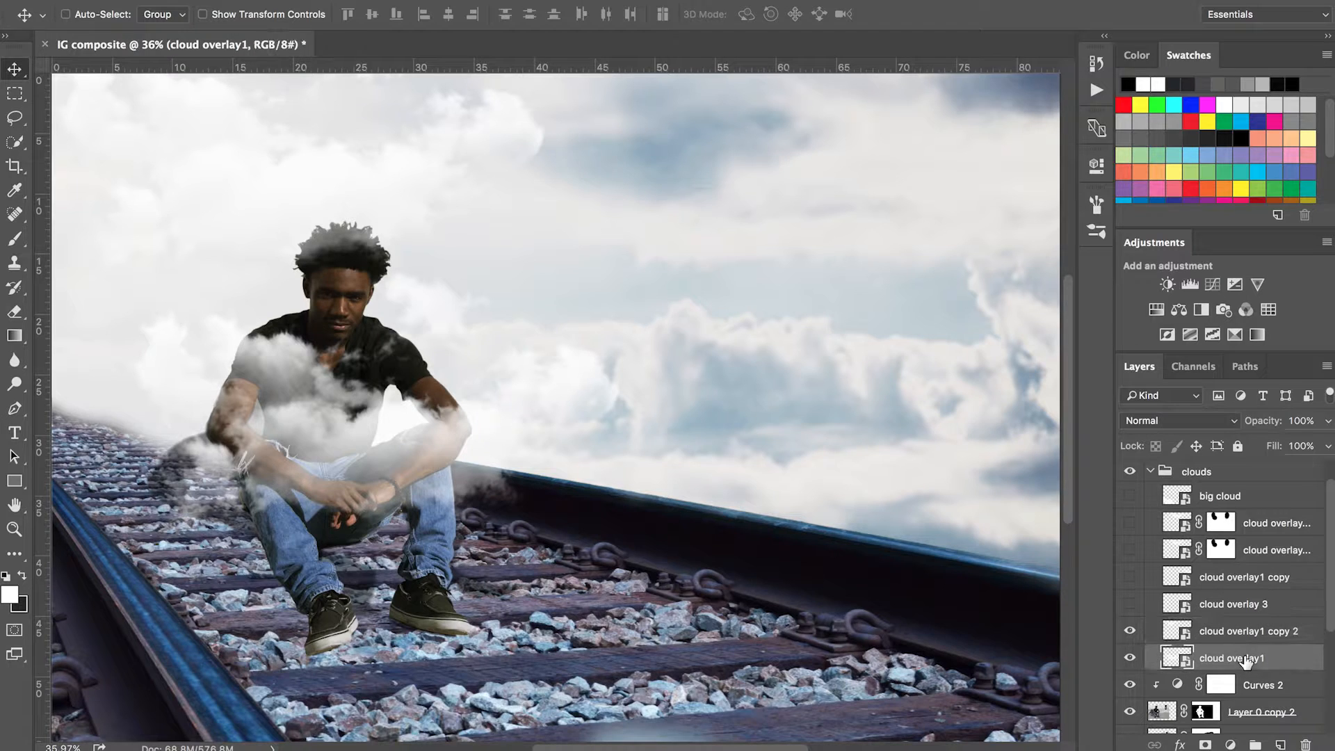
{"action": "left_click", "coordinate": [1130, 605]}
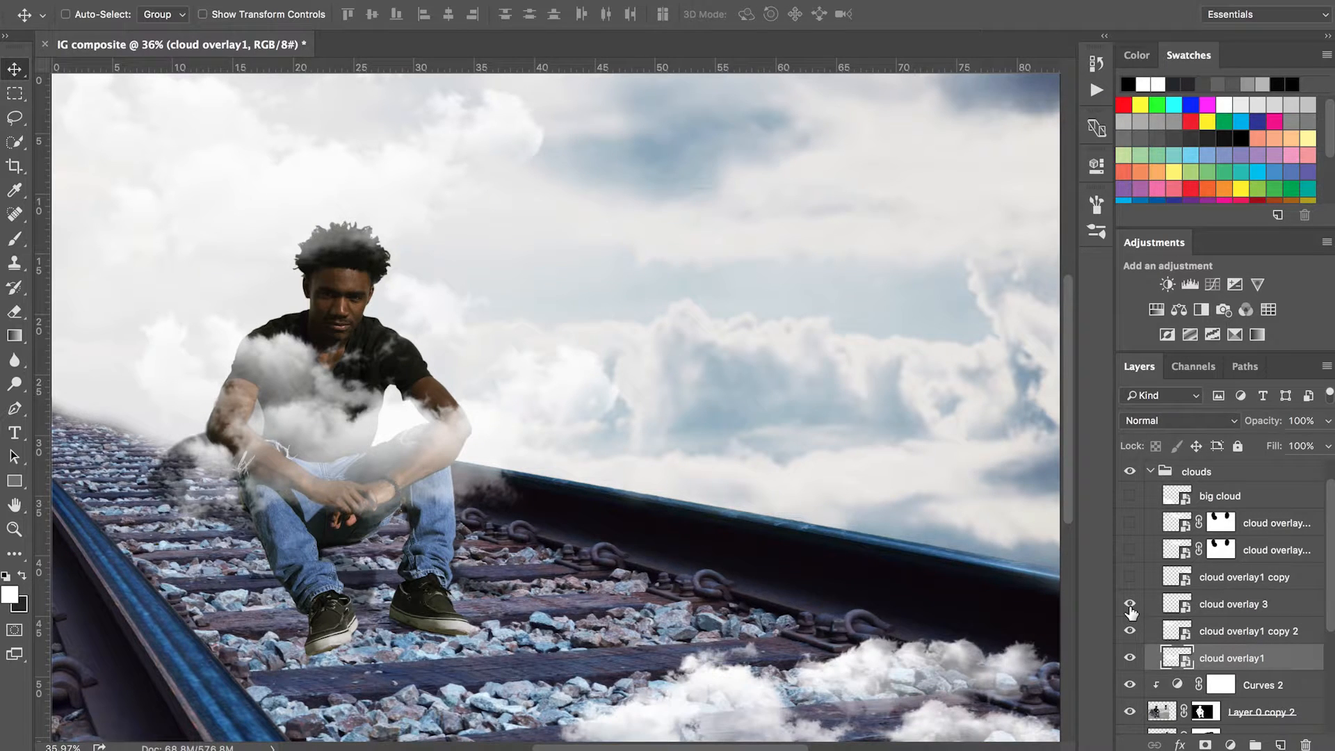
{"action": "left_click", "coordinate": [1130, 578]}
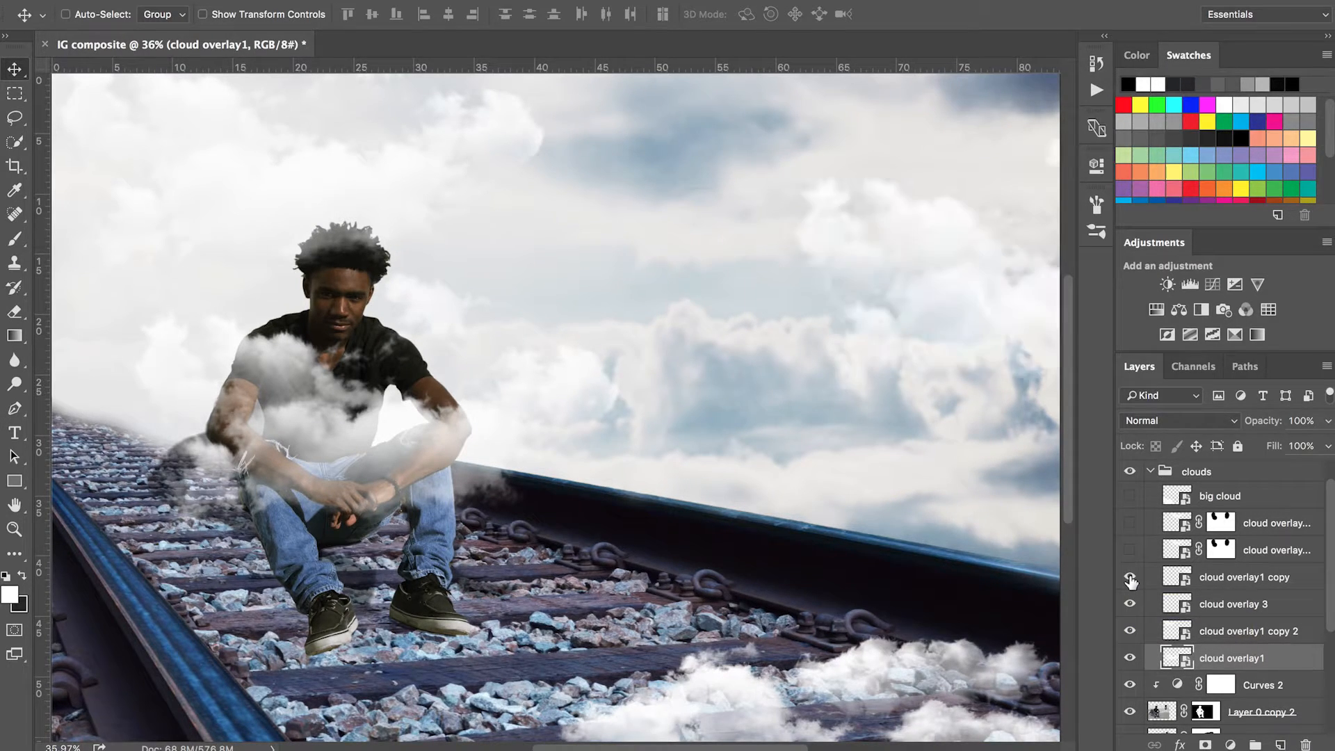
{"action": "left_click", "coordinate": [1130, 550]}
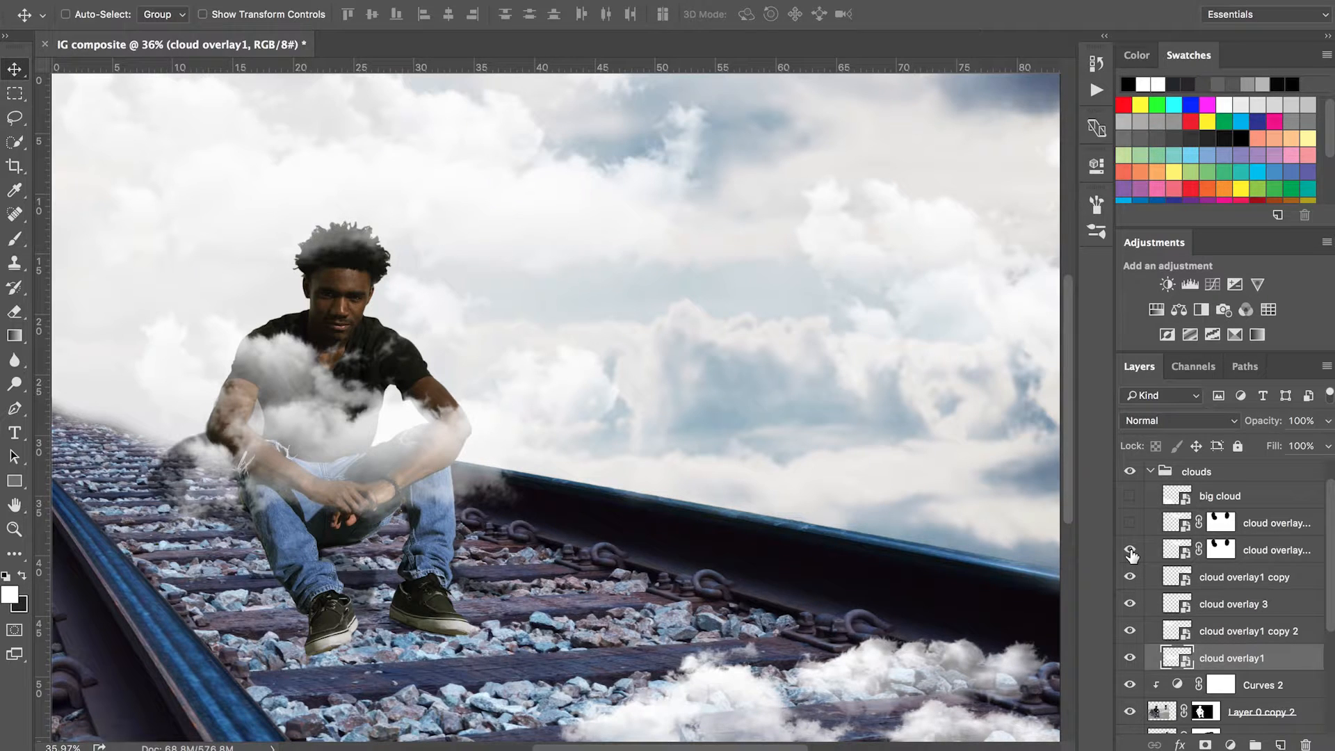
{"action": "left_click", "coordinate": [1130, 523]}
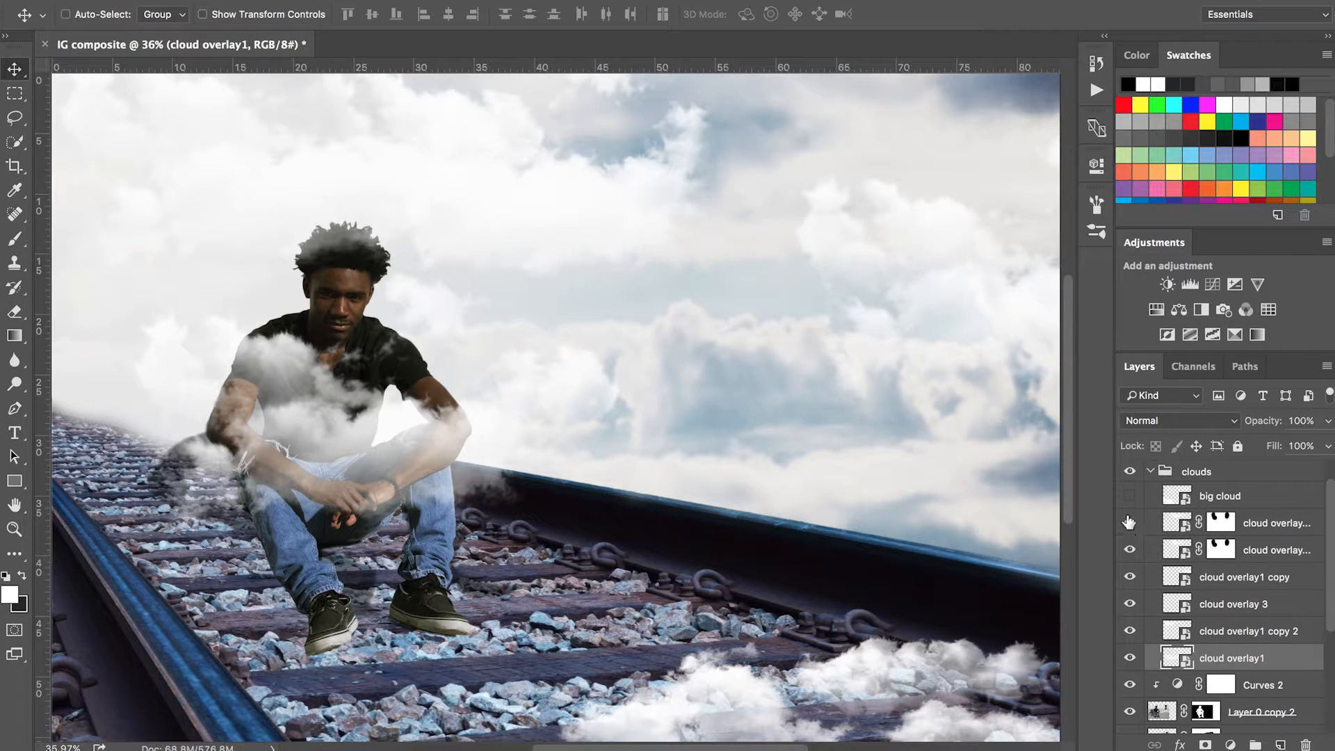
{"action": "left_click", "coordinate": [1129, 497]}
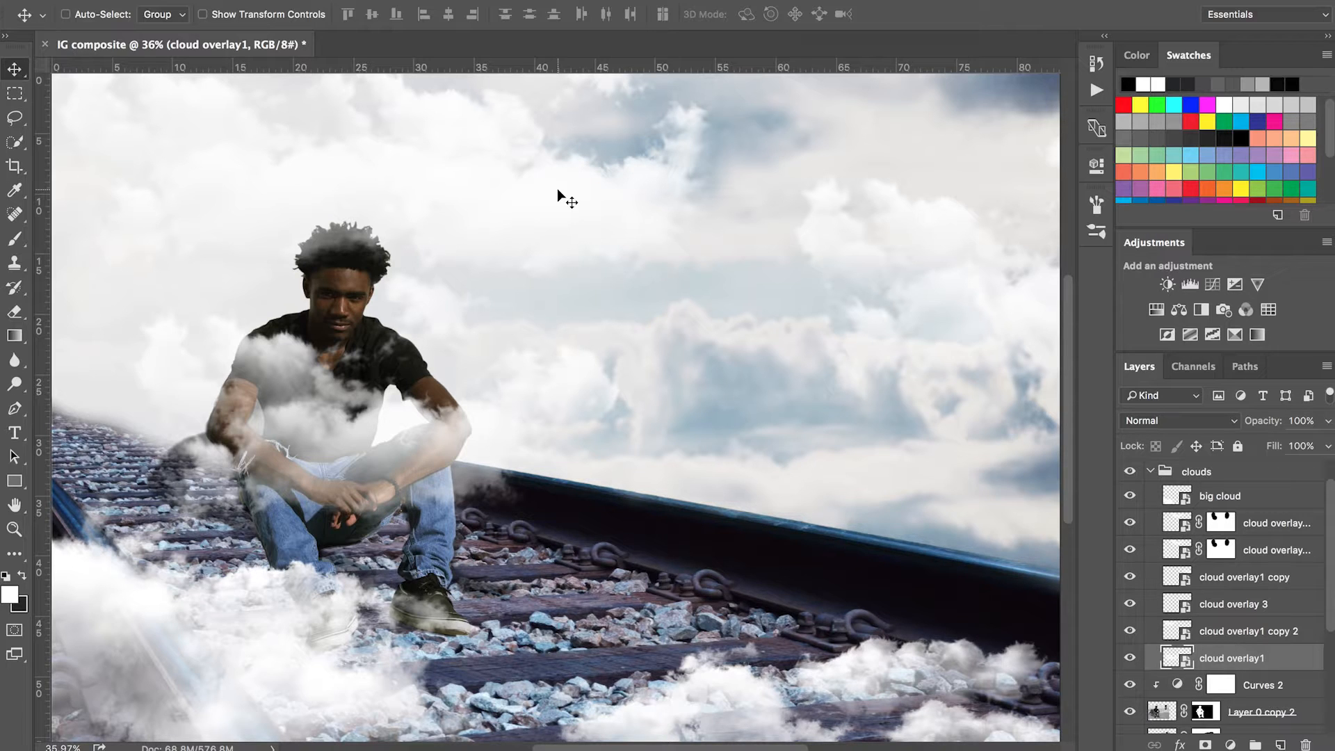
Step: Collapse the clouds group, then select and turn on the Curves 3 adjustment, toggling it to compare before and after
{"action": "left_click", "coordinate": [1150, 474]}
{"action": "left_click_drag", "start_coordinate": [1331, 578], "coordinate": [1331, 557]}
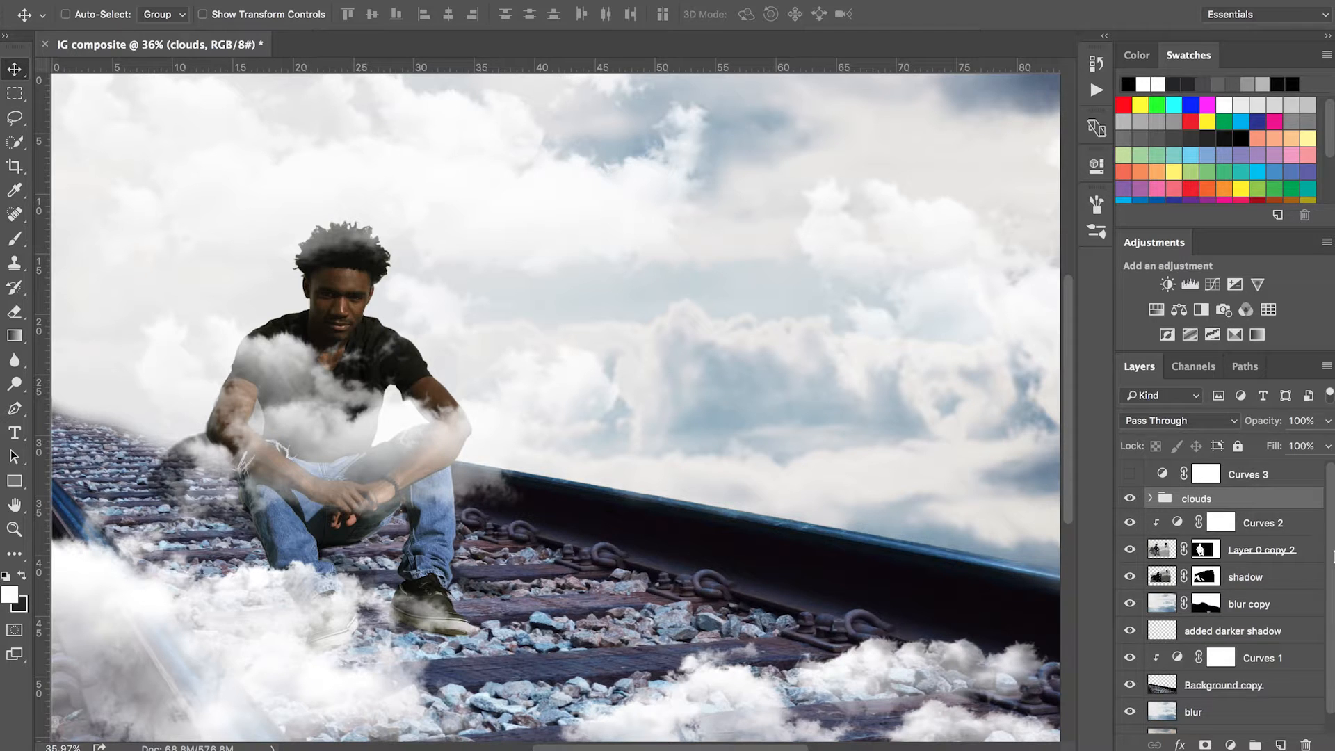
{"action": "left_click", "coordinate": [1242, 479]}
{"action": "left_click", "coordinate": [1130, 474]}
{"action": "left_click", "coordinate": [1130, 476]}
{"action": "left_click", "coordinate": [1130, 475]}
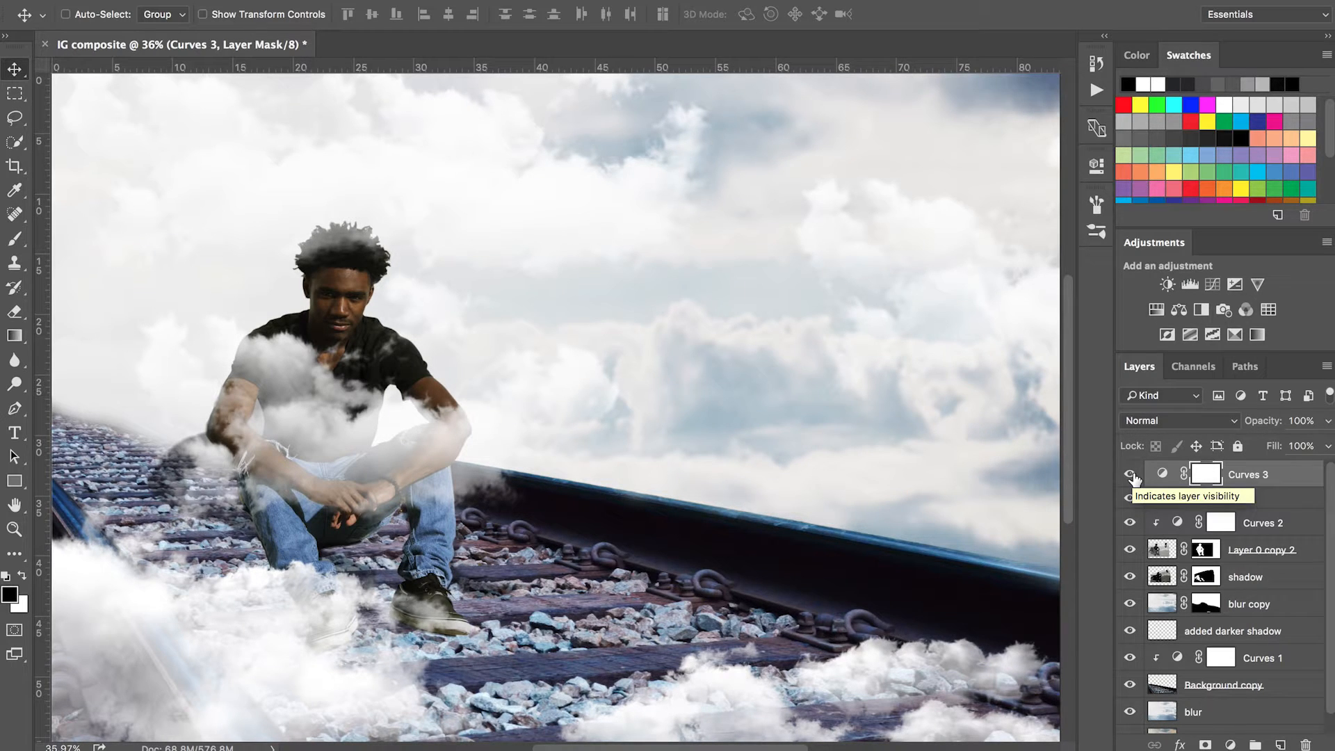